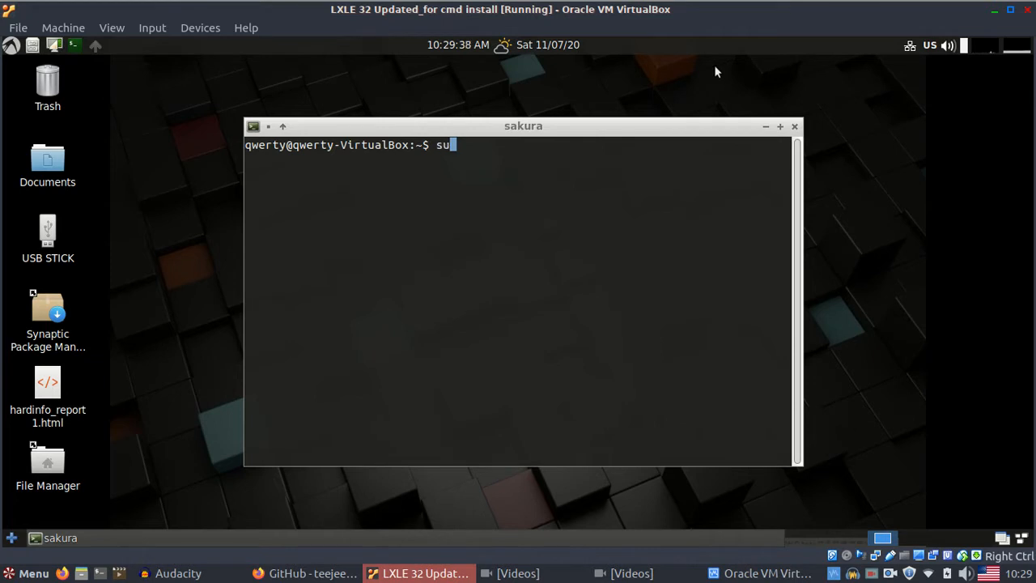
# - Add the ppa:teejee2008/timeshift repository with sudo add-apt-repository -y, authorising with the sudo password
pyautogui.write('add-apt-')
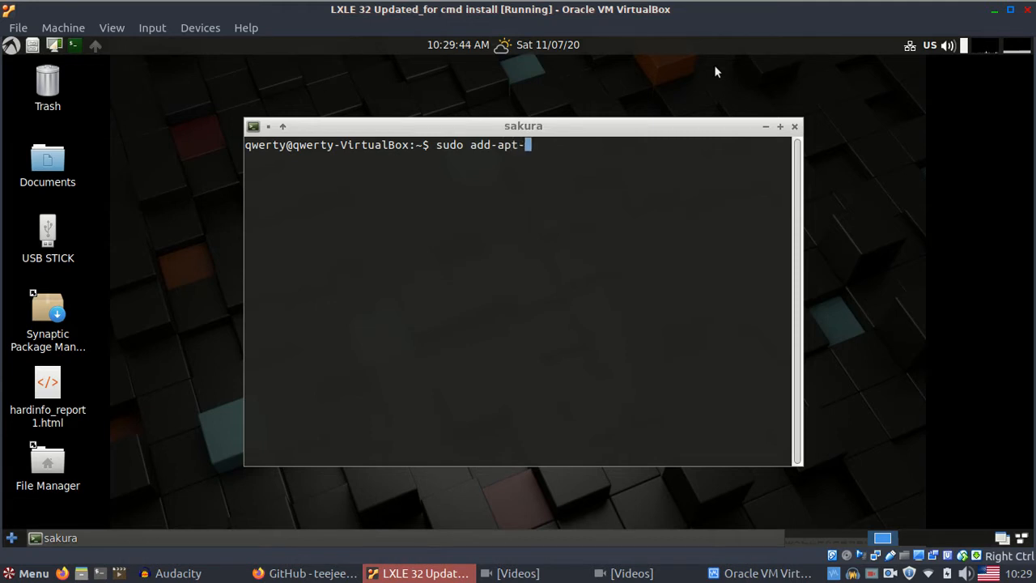
pyautogui.write('repository -y ppa')
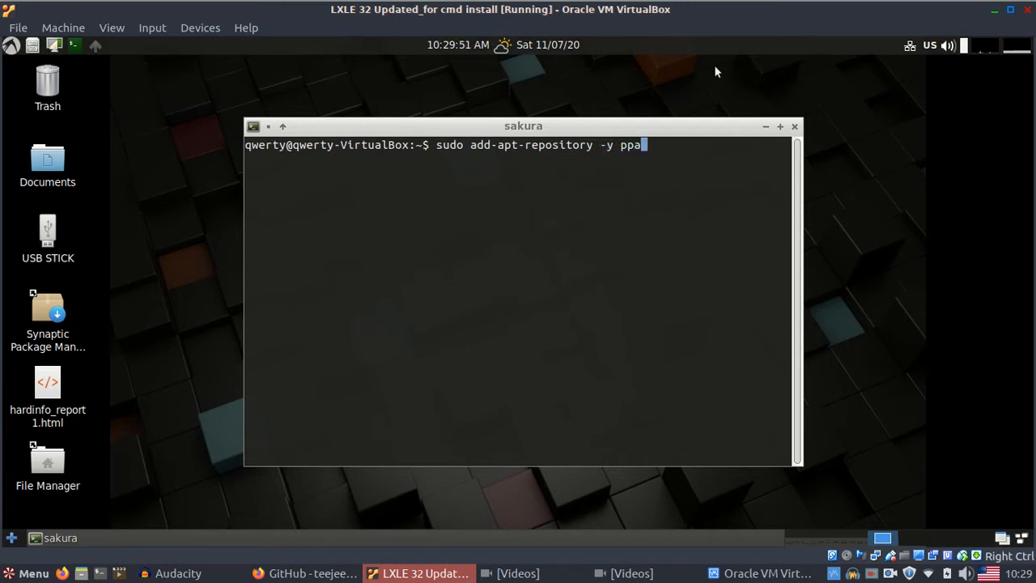
pyautogui.write(':teejee2008')
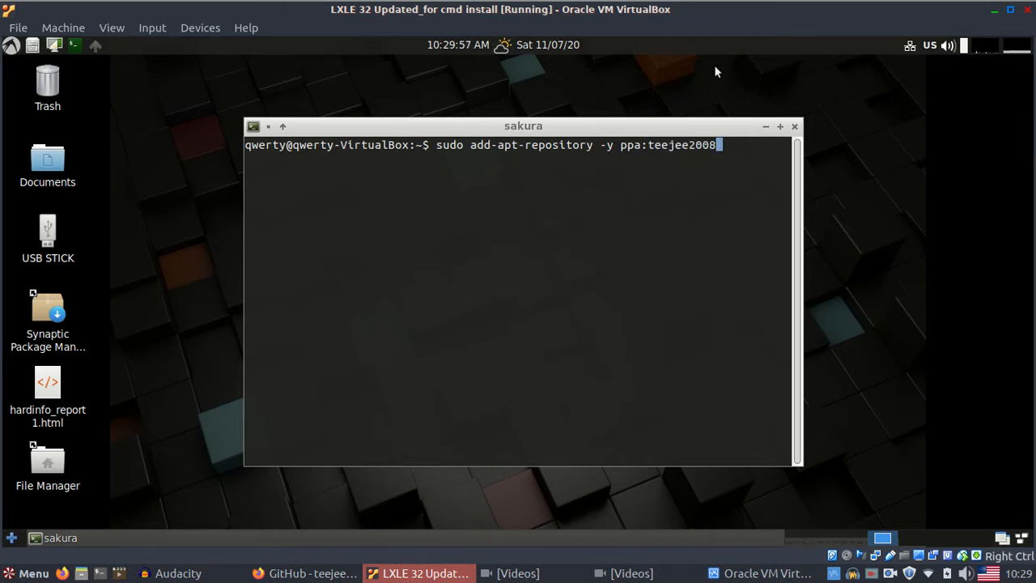
pyautogui.write('/timeshift')
pyautogui.press('Return')
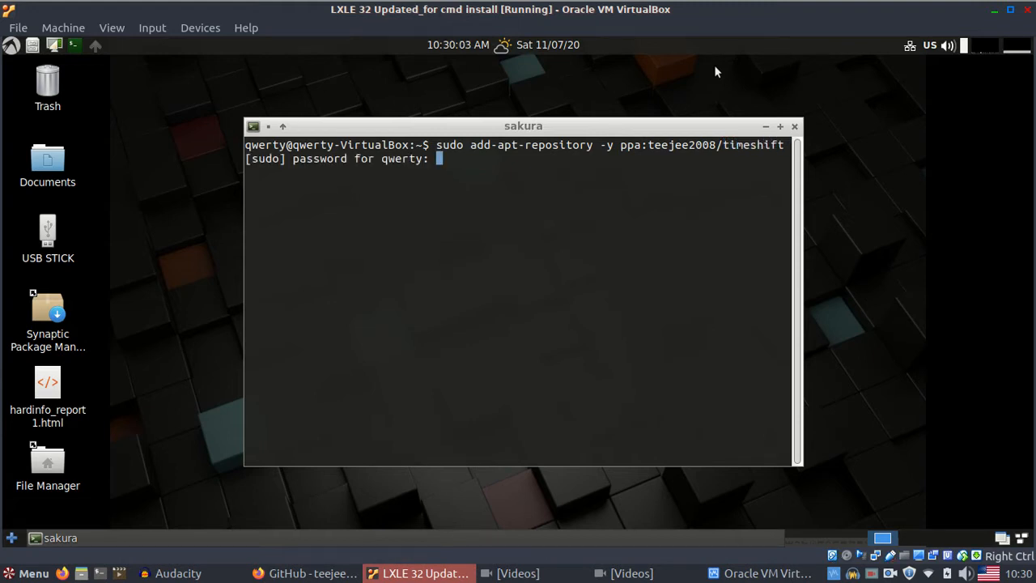
pyautogui.press('Return')
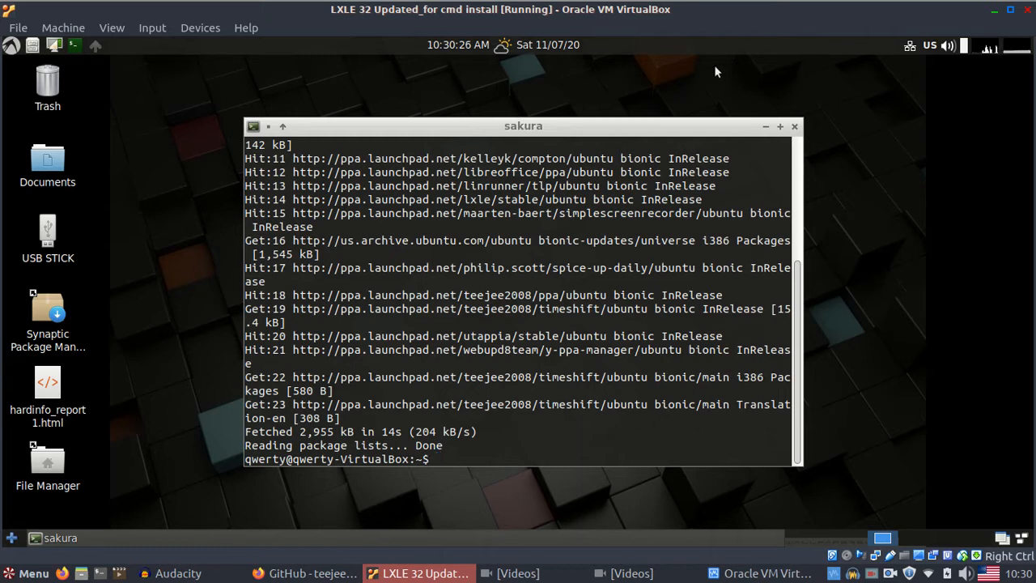
# - Run sudo apt-get update, then install timeshift 20.03 with sudo apt-get install timeshift
pyautogui.write('sudo apt-get ')
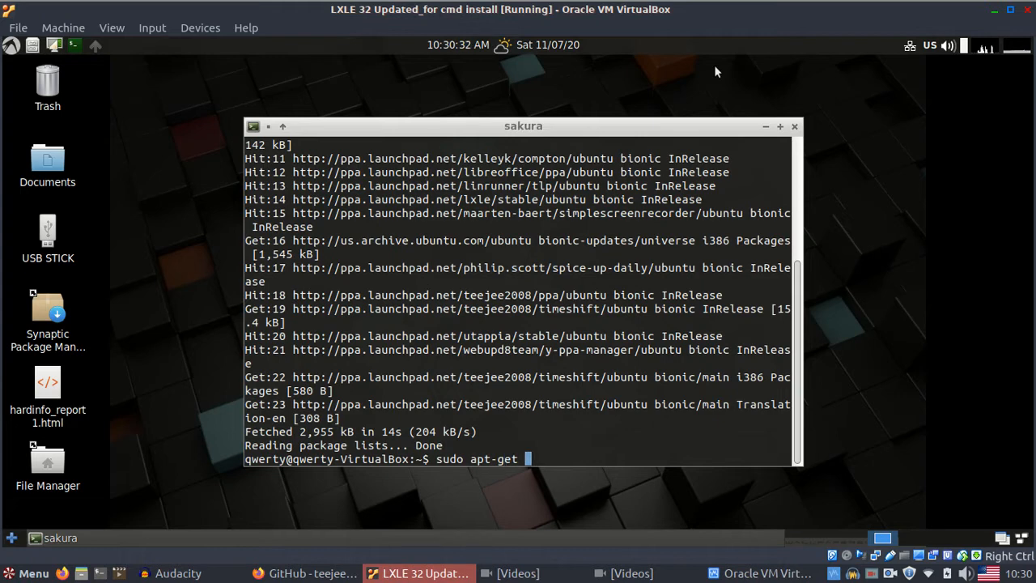
pyautogui.write('update')
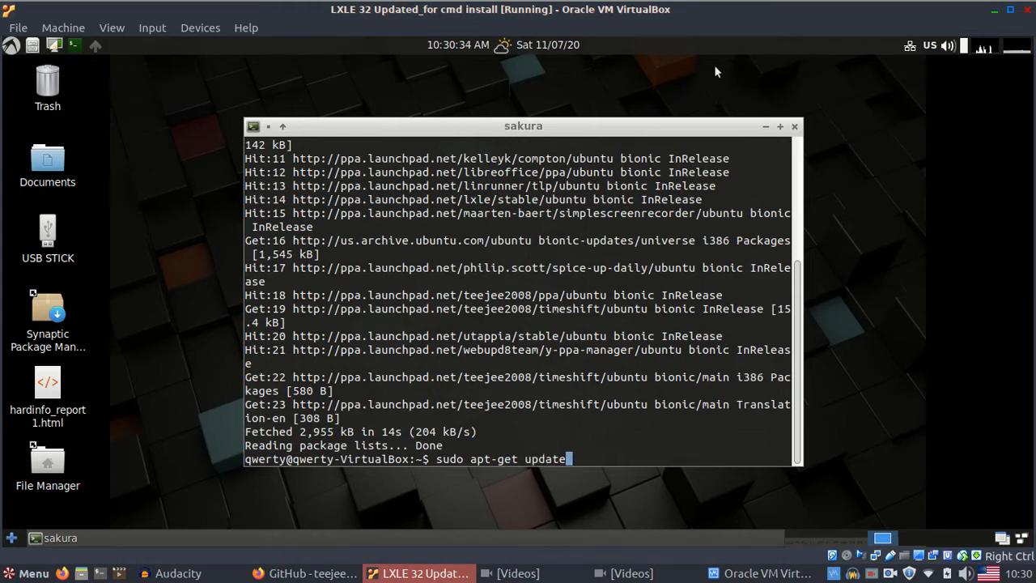
pyautogui.press('Return')
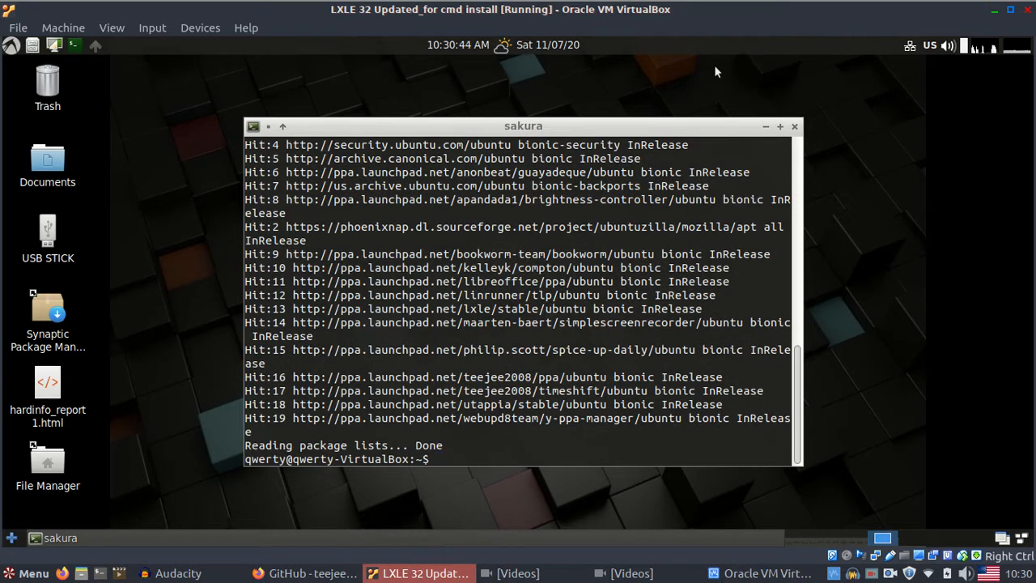
pyautogui.write('sudo apt-get insta')
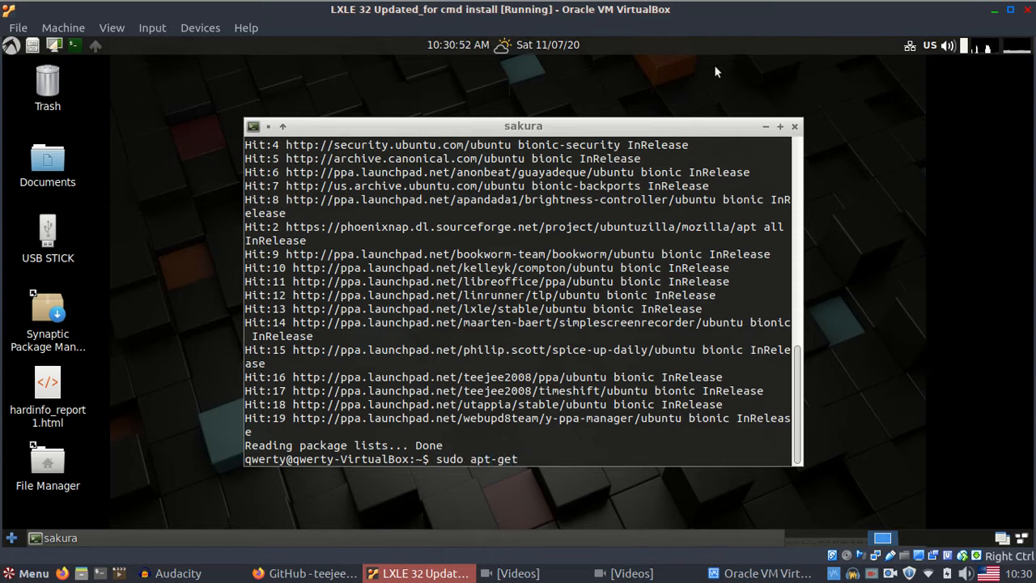
pyautogui.write('ll timeshift')
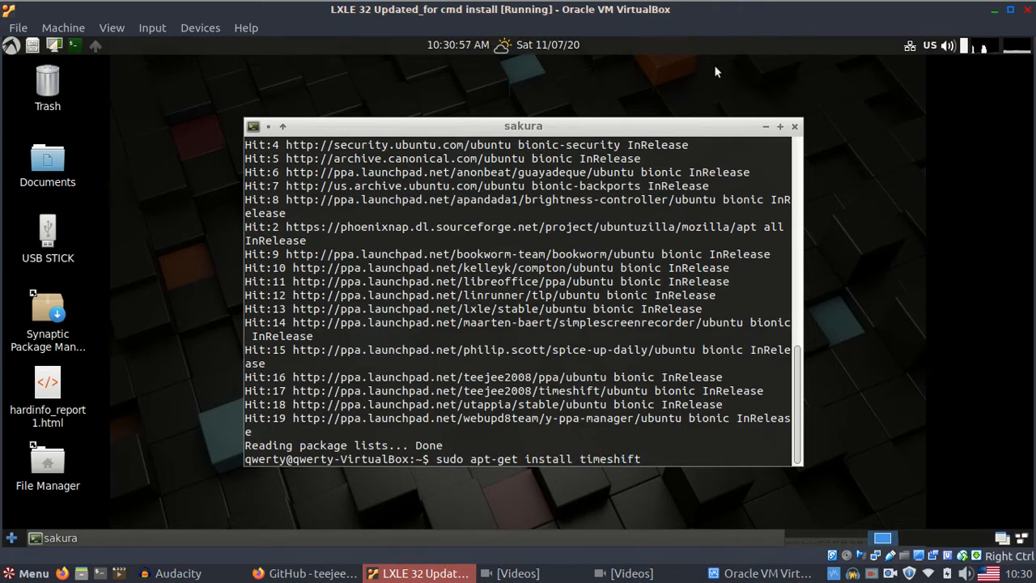
pyautogui.press('Return')
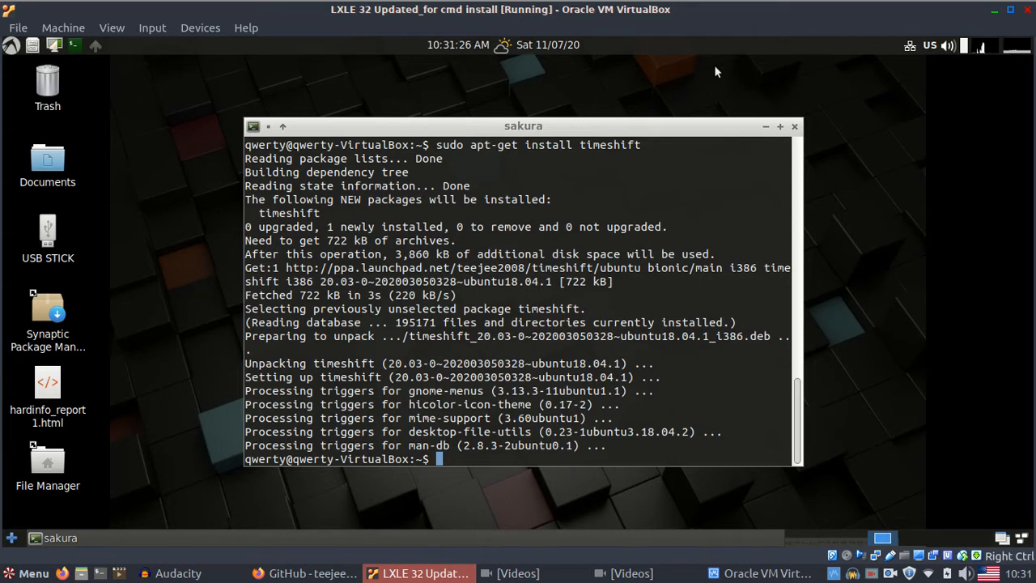
# - Run timeshift to print its v20.03 usage help, maximize the terminal and scroll through the options
pyautogui.write('timeshift')
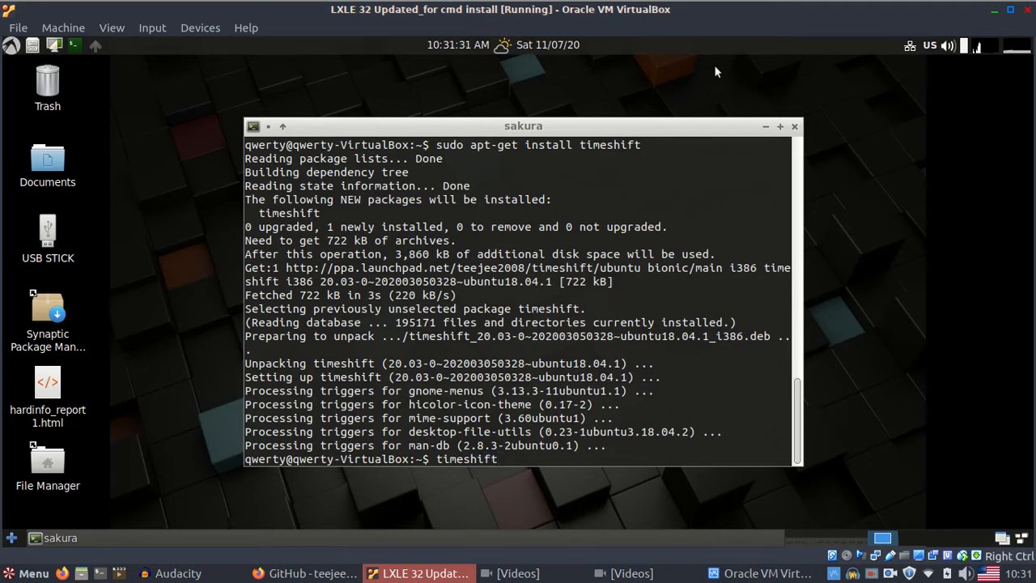
pyautogui.press('Return')
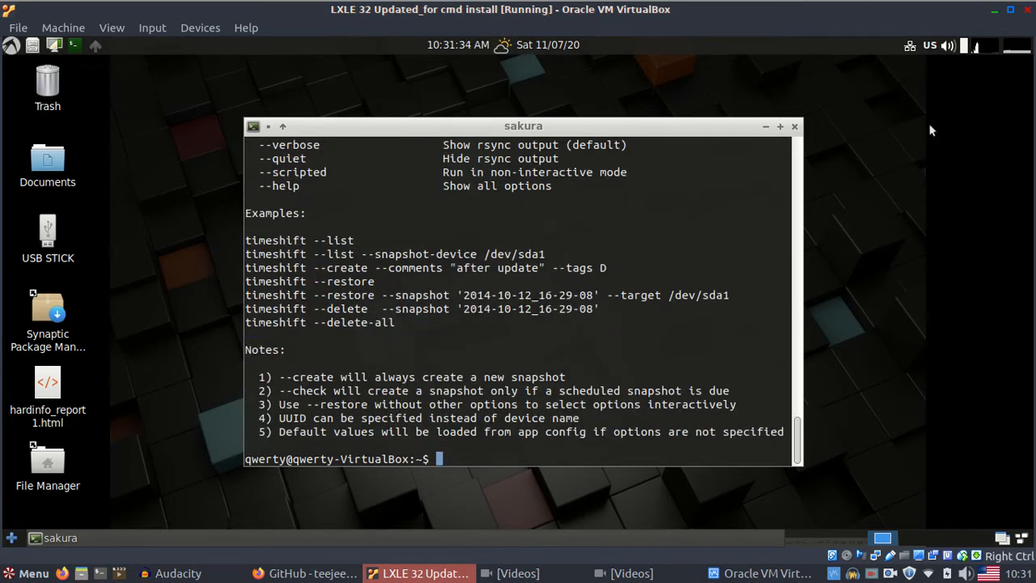
pyautogui.click(781, 130)
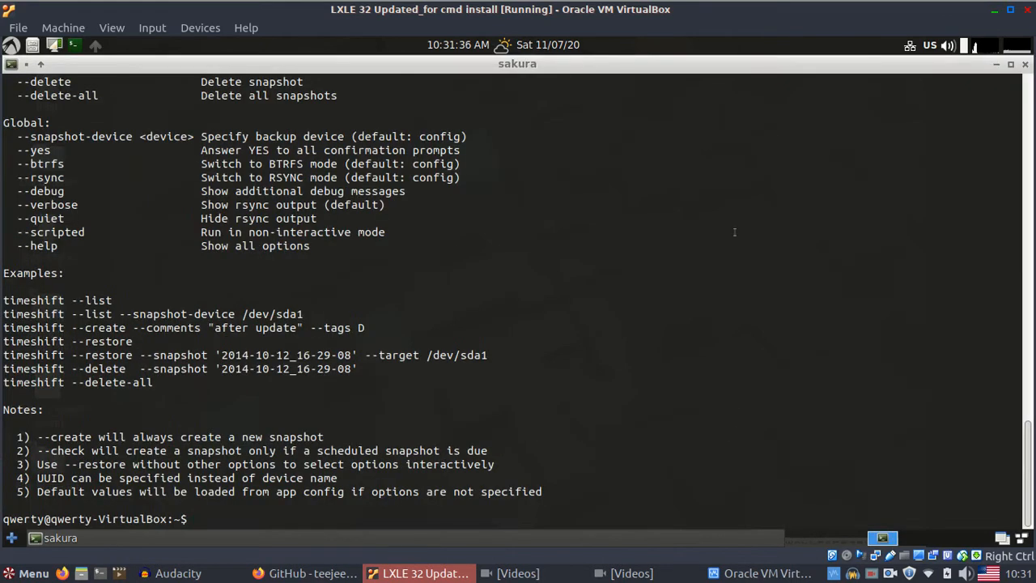
pyautogui.scroll(8, 615, 243)
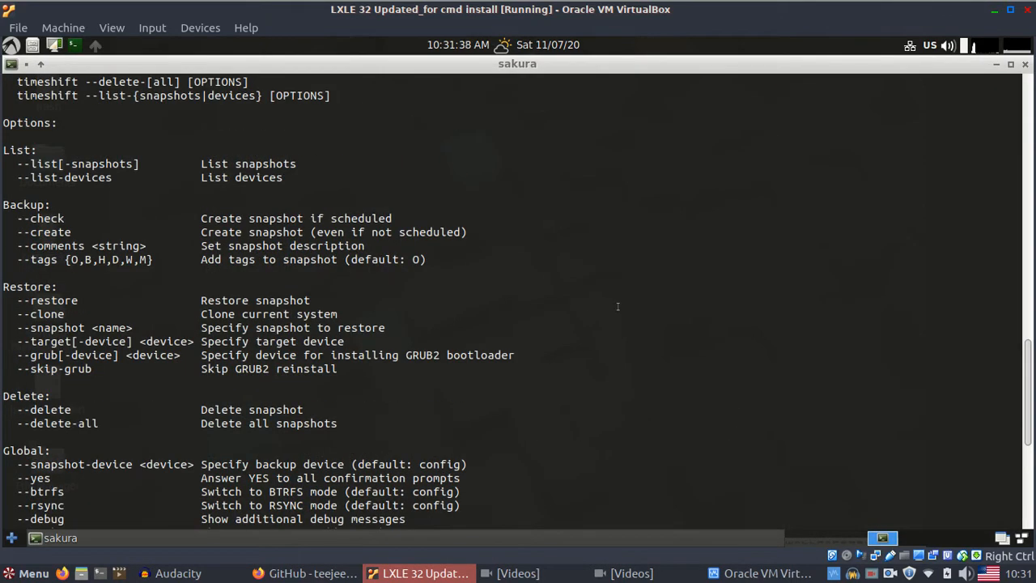
pyautogui.scroll(2, 618, 306)
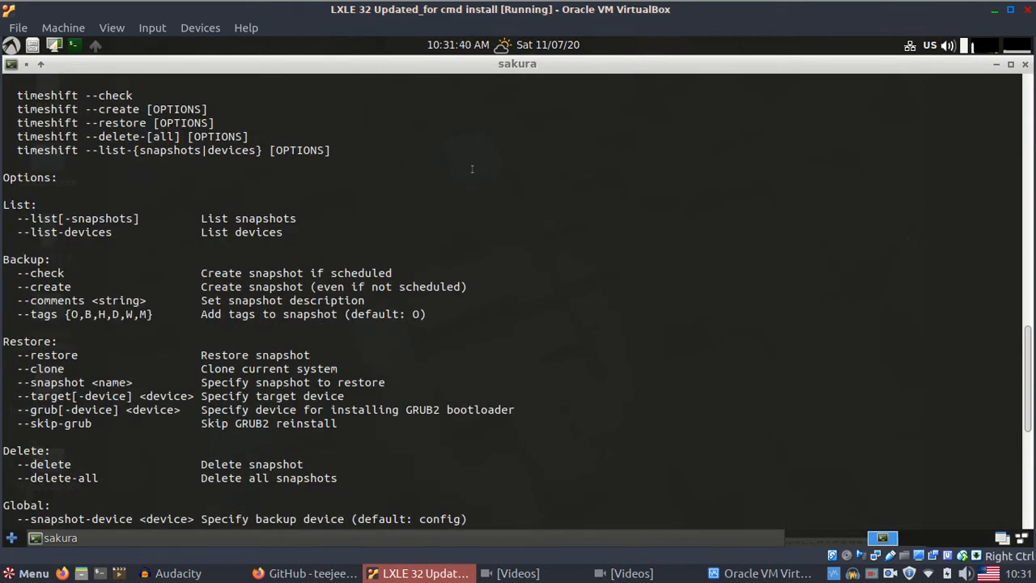
pyautogui.scroll(10, 472, 169)
pyautogui.scroll(-6, 472, 168)
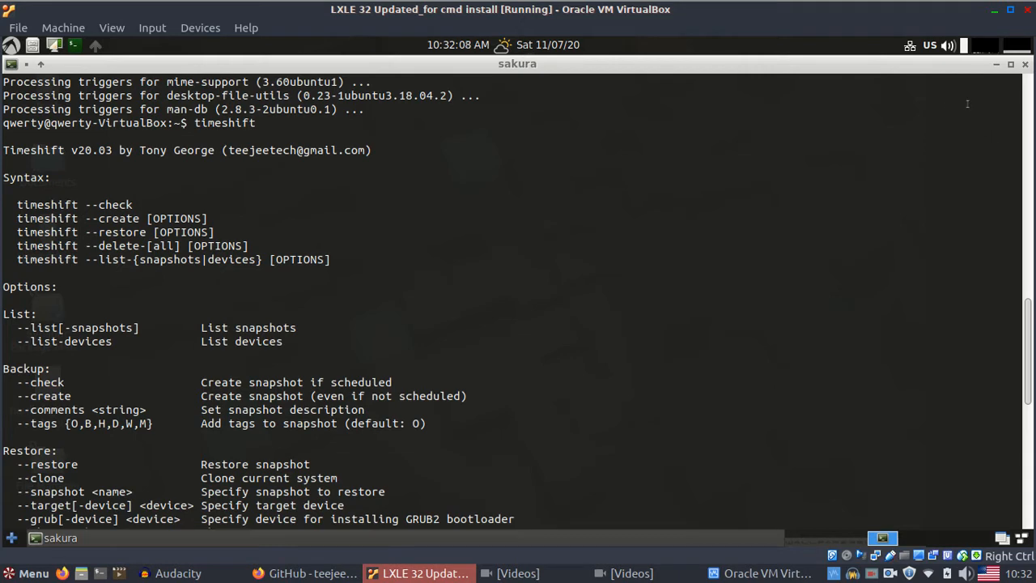
# - Close the Sakura terminal and shut down the running virtual machine window
pyautogui.click(1025, 65)
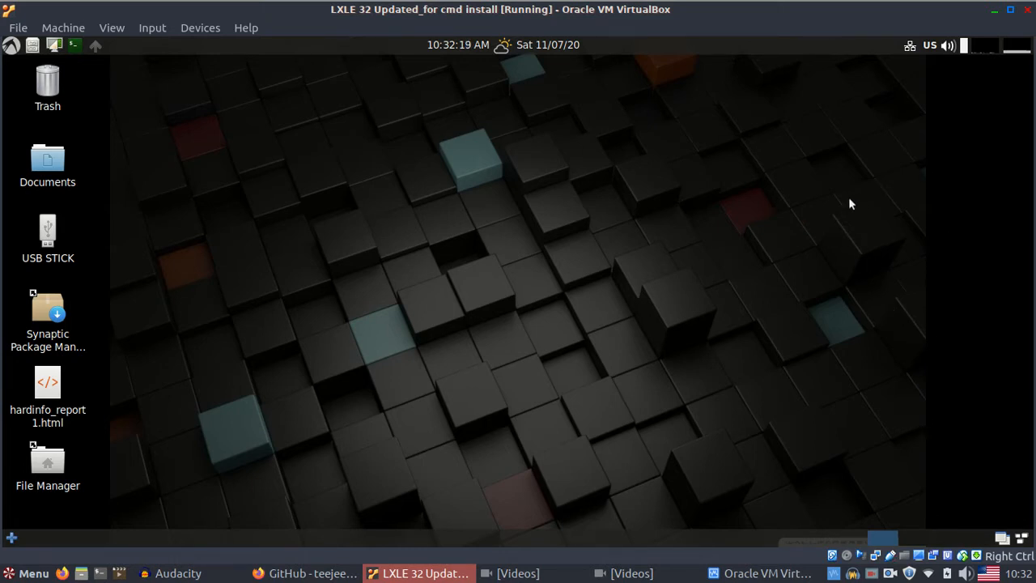
pyautogui.click(1026, 16)
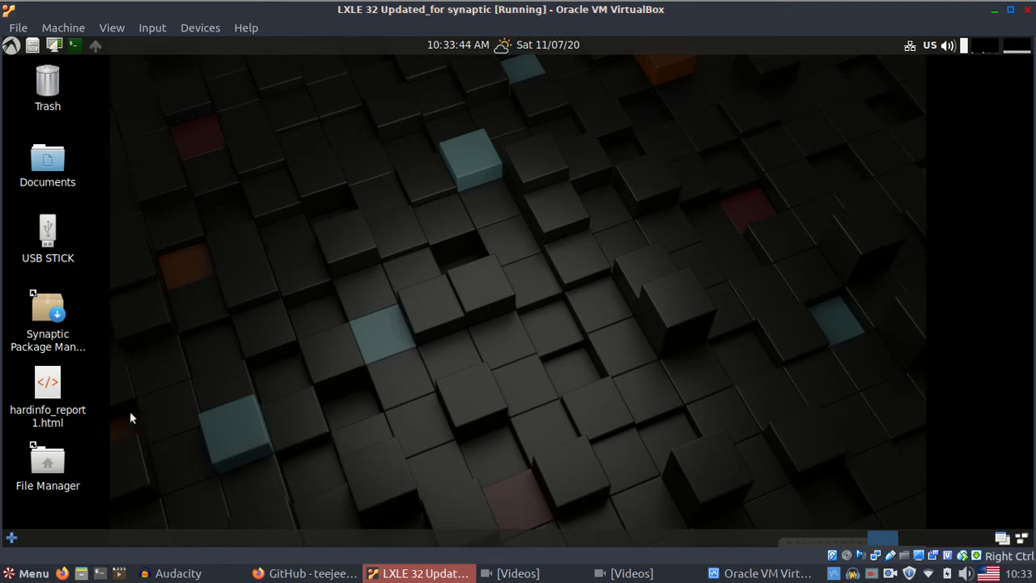
# - Launch Synaptic Package Manager, authenticate with the sudo password, and maximize its window
pyautogui.doubleClick(45, 314)
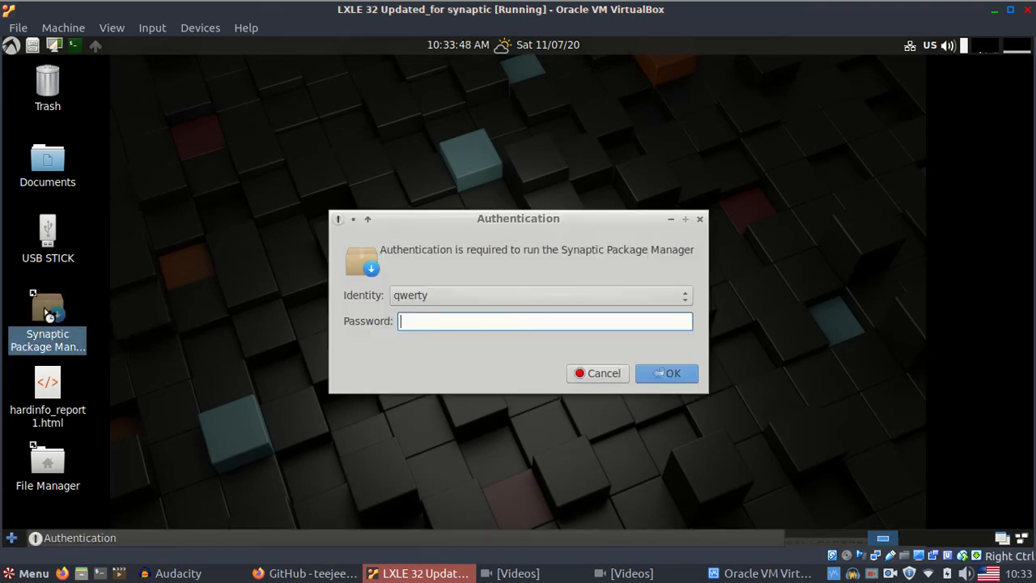
pyautogui.write('123')
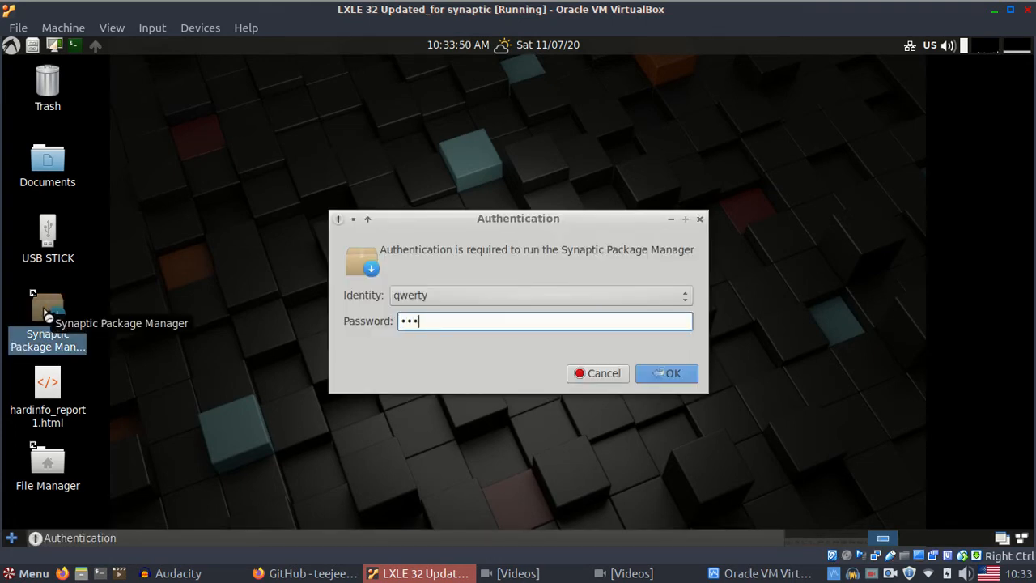
pyautogui.press('Return')
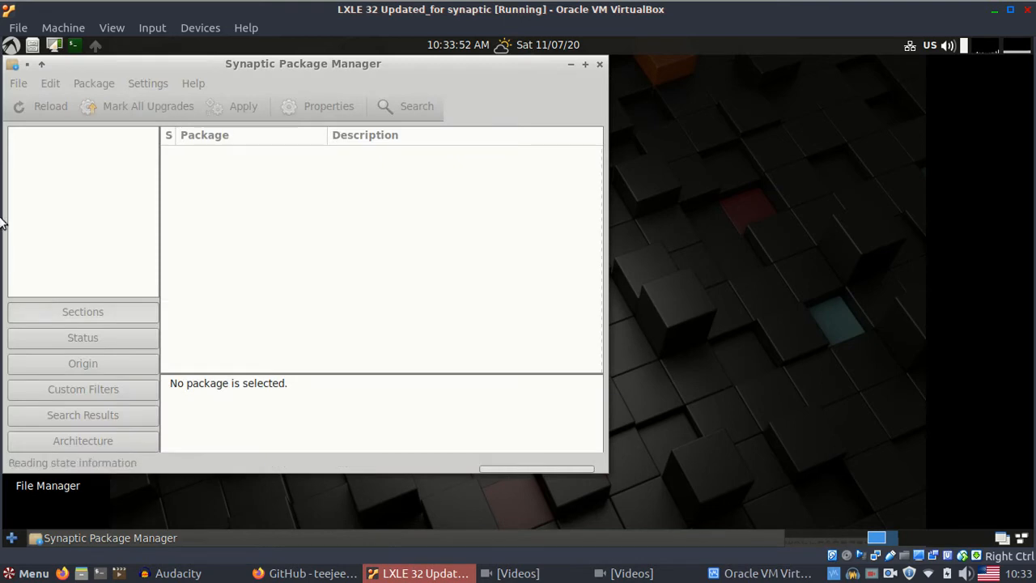
pyautogui.click(585, 65)
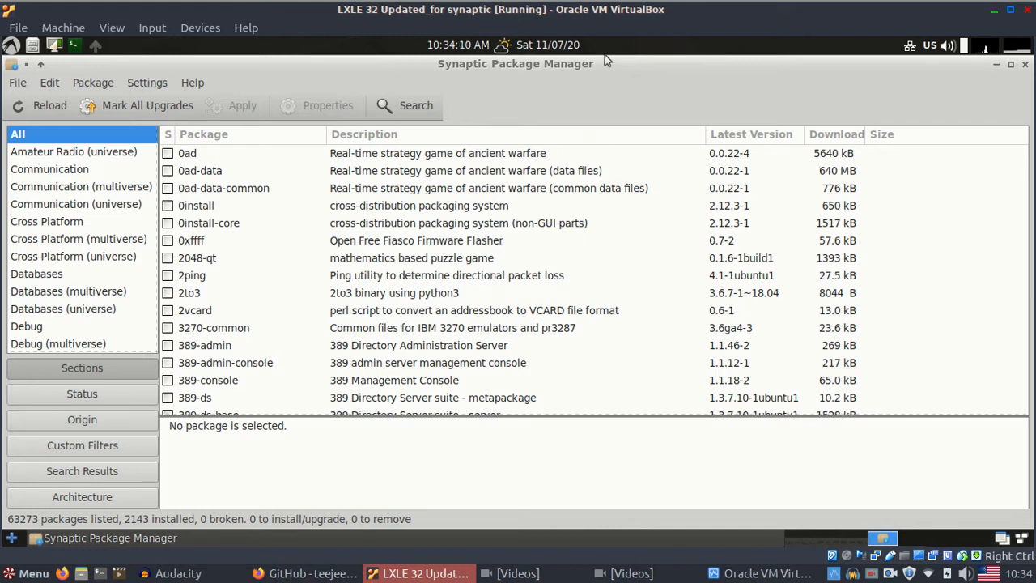
# - Search for timeshift, mark it for installation, and bring up the Apply summary
pyautogui.click(409, 108)
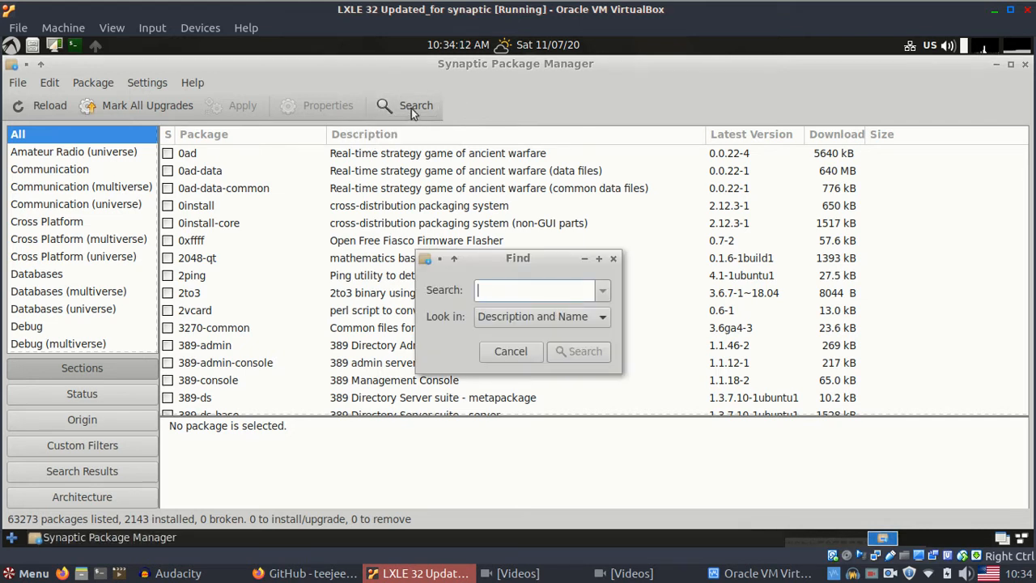
pyautogui.write('ti')
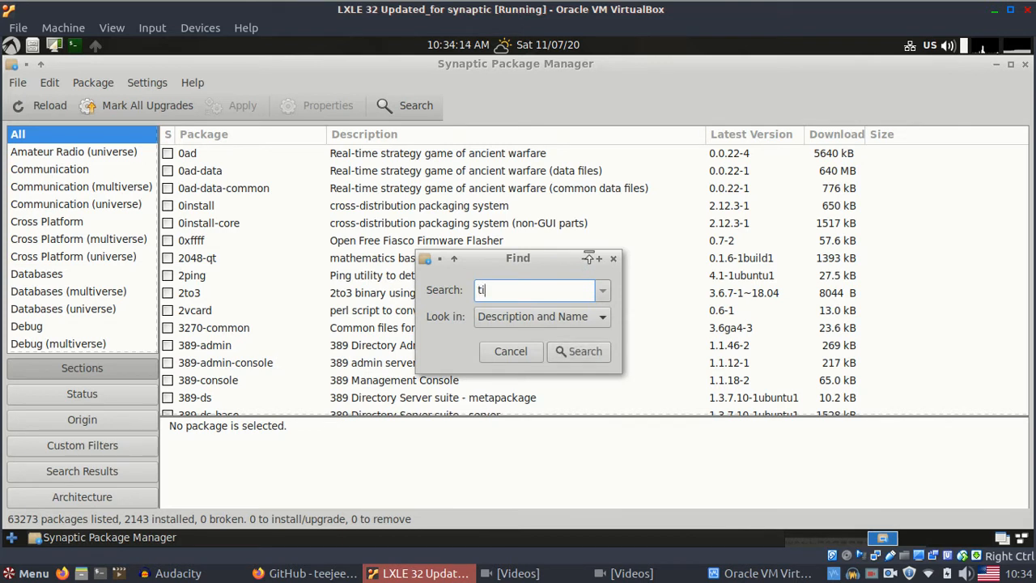
pyautogui.write('meshift')
pyautogui.press('Return')
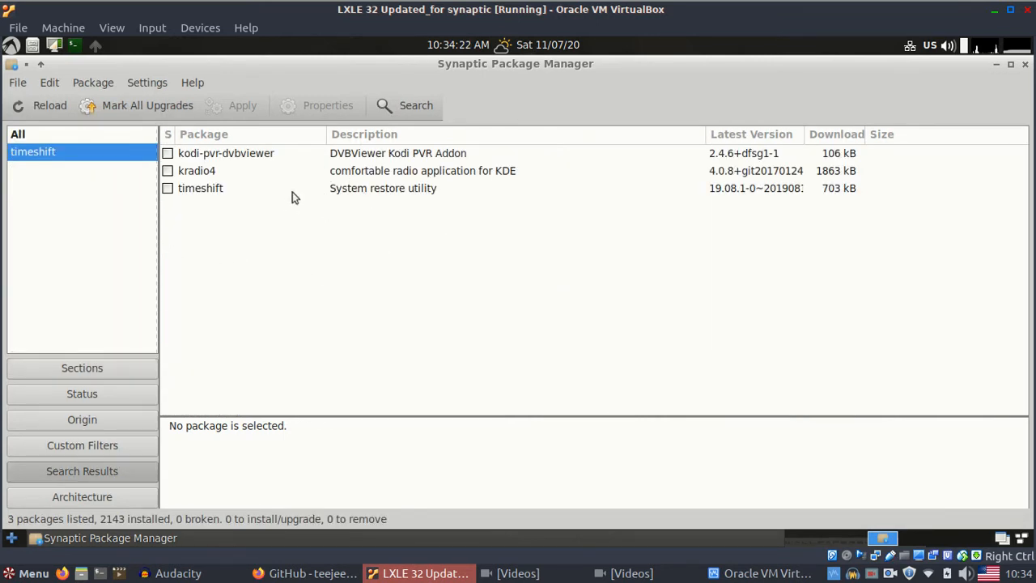
pyautogui.click(169, 190)
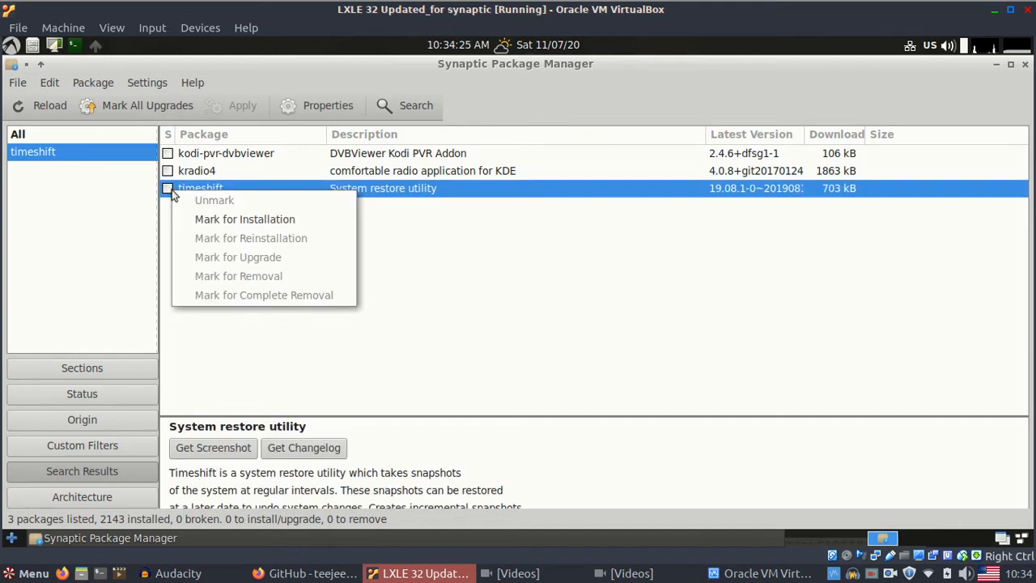
pyautogui.click(277, 222)
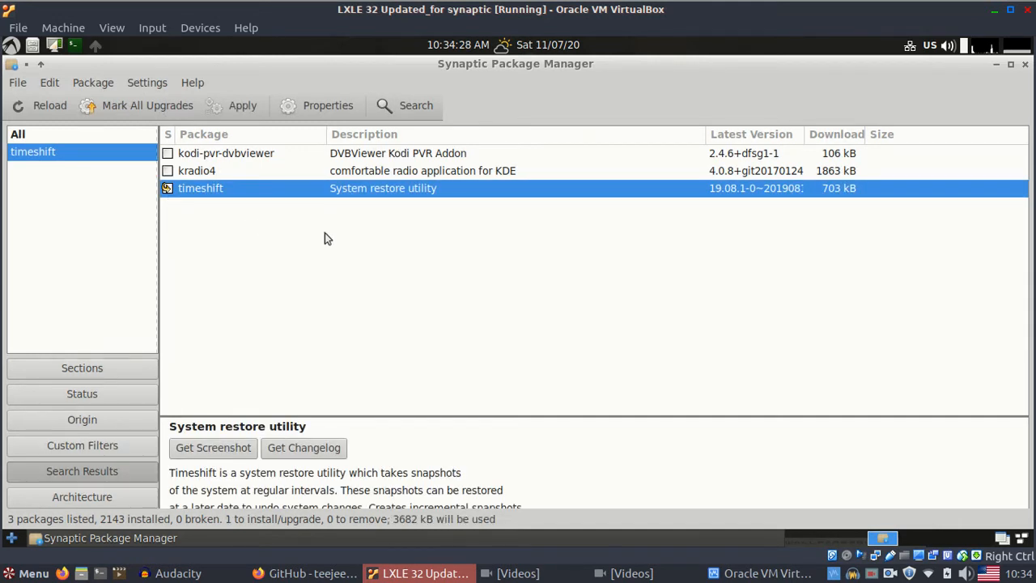
pyautogui.click(243, 108)
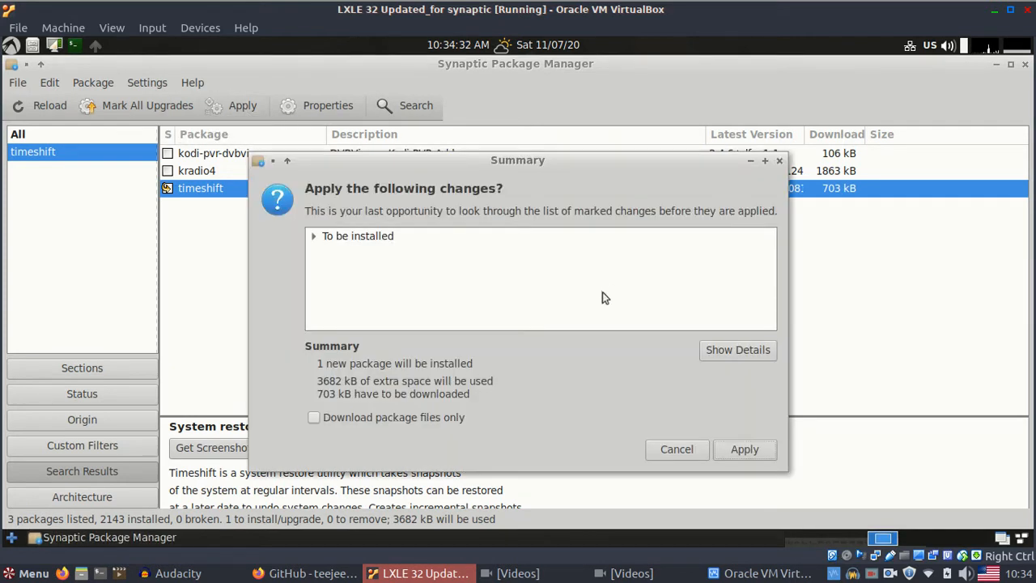
# - Expand the 'To be installed' list and apply the timeshift installation
pyautogui.click(316, 236)
pyautogui.click(379, 256)
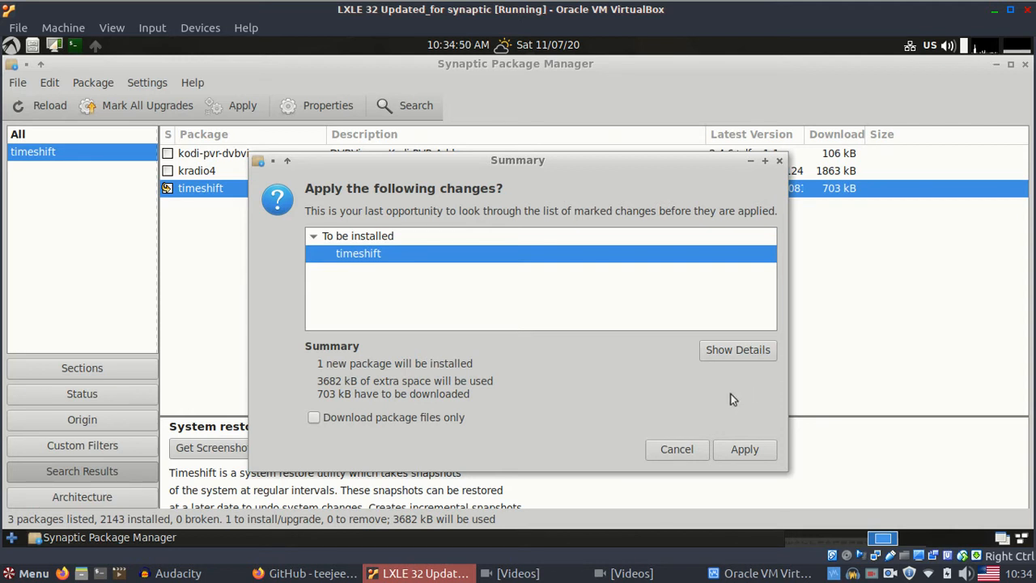
pyautogui.click(749, 450)
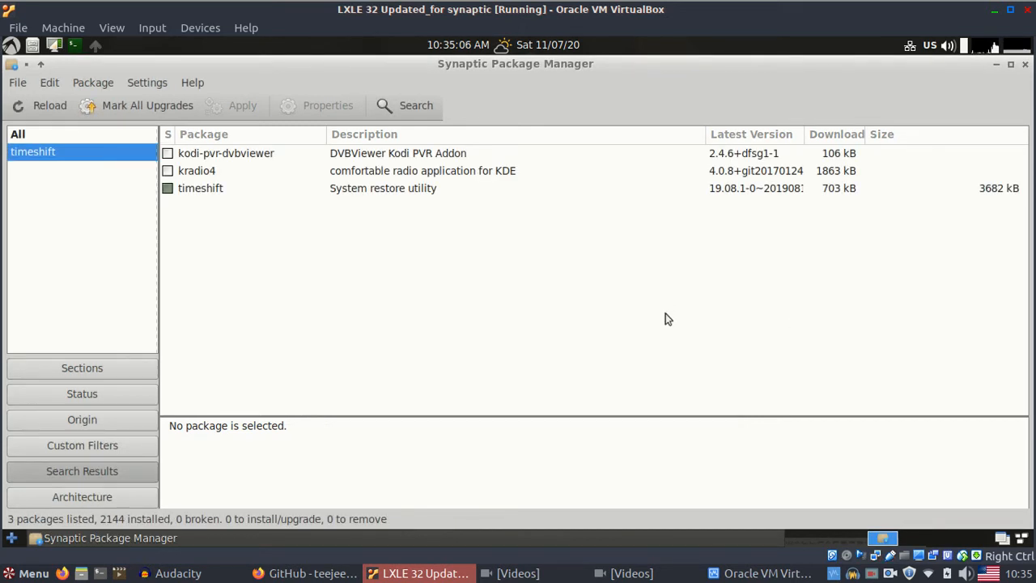
# - Select the installed timeshift package and check its context menu, then dismiss it
pyautogui.click(370, 189)
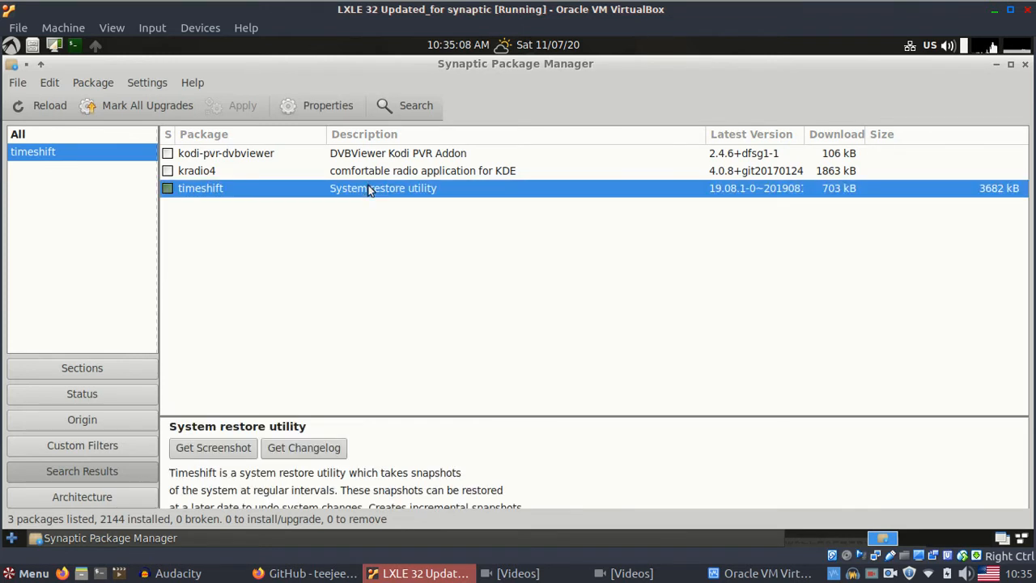
pyautogui.rightClick(369, 189)
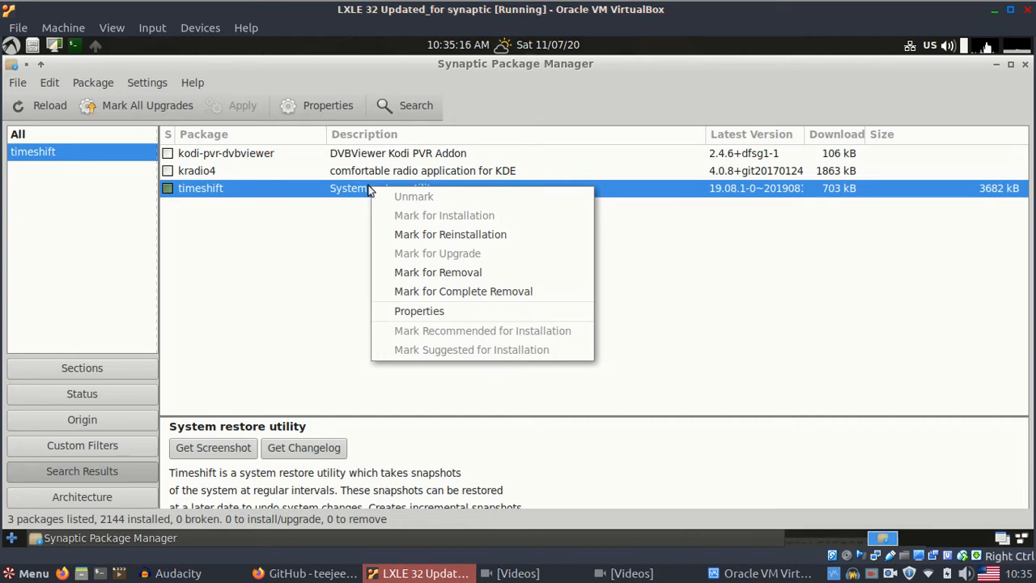
pyautogui.click(275, 267)
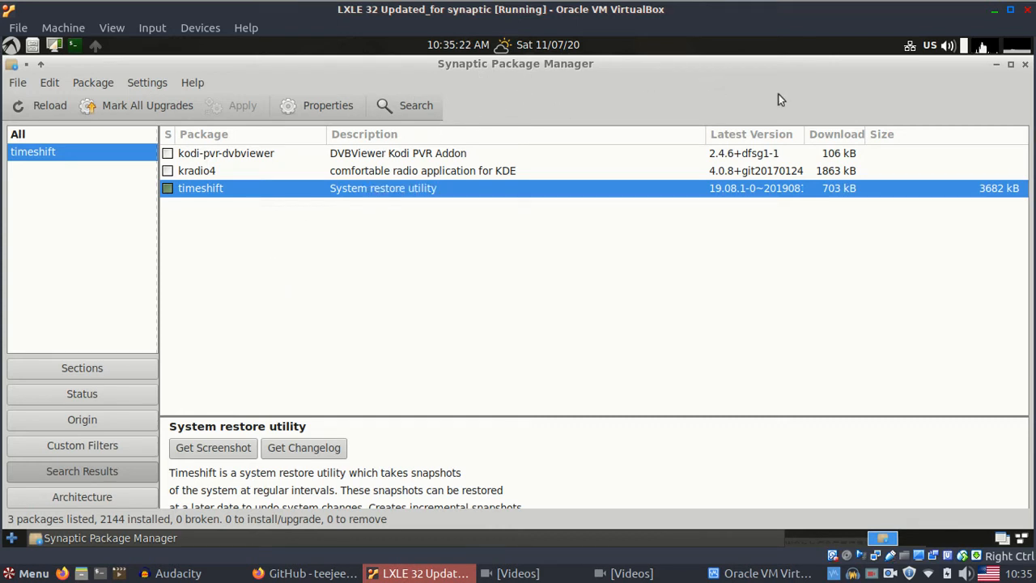
# - Close Synaptic, add Timeshift from Control Menu > Utilities to the desktop, and launch it
pyautogui.click(1024, 66)
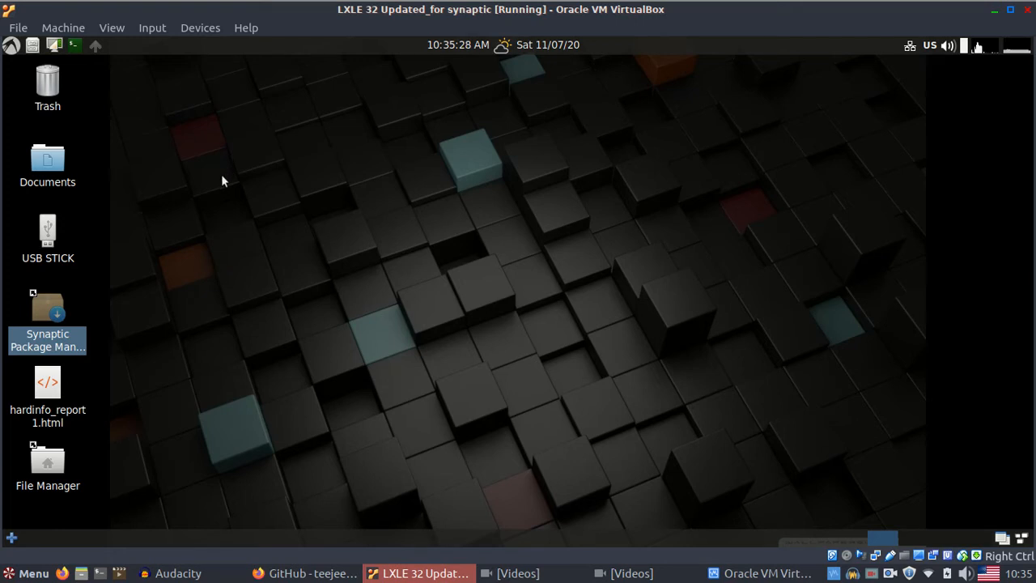
pyautogui.click(13, 48)
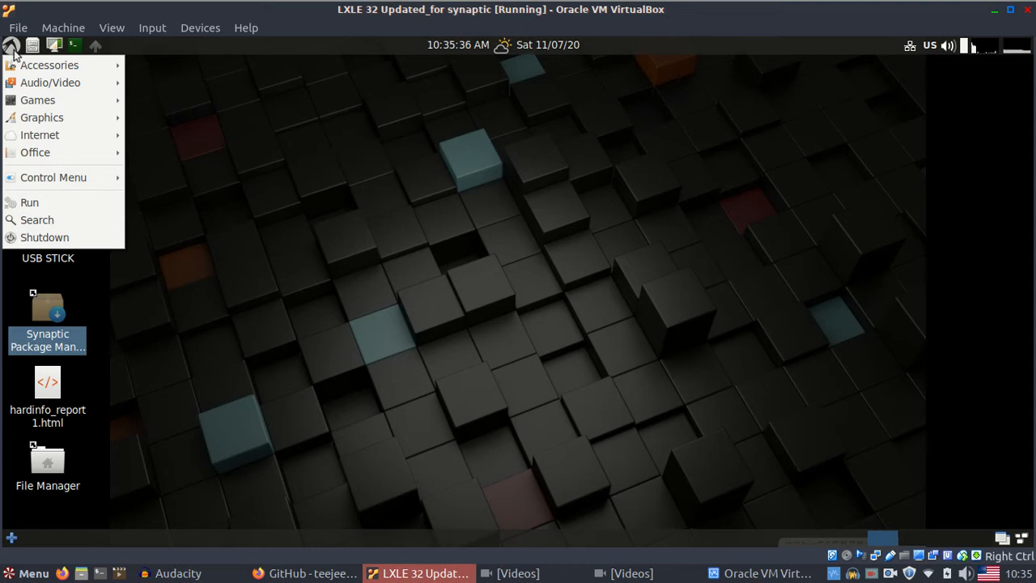
pyautogui.moveTo(43, 178)
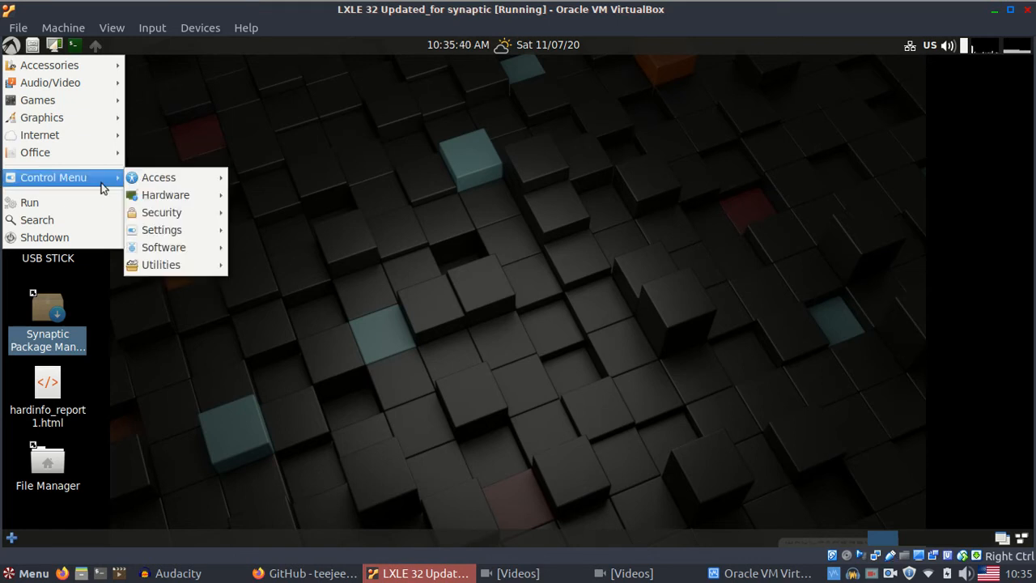
pyautogui.moveTo(183, 265)
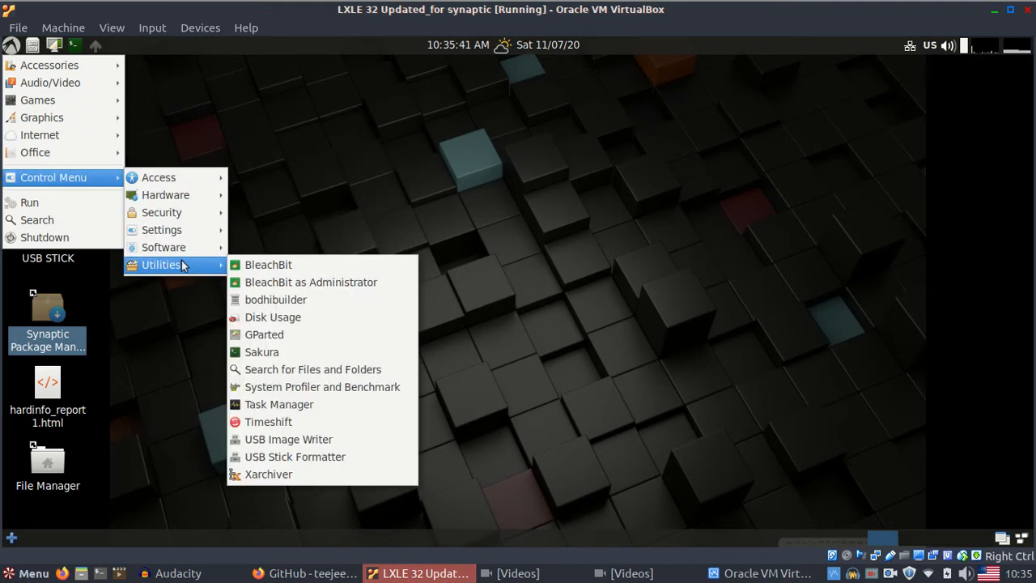
pyautogui.rightClick(297, 424)
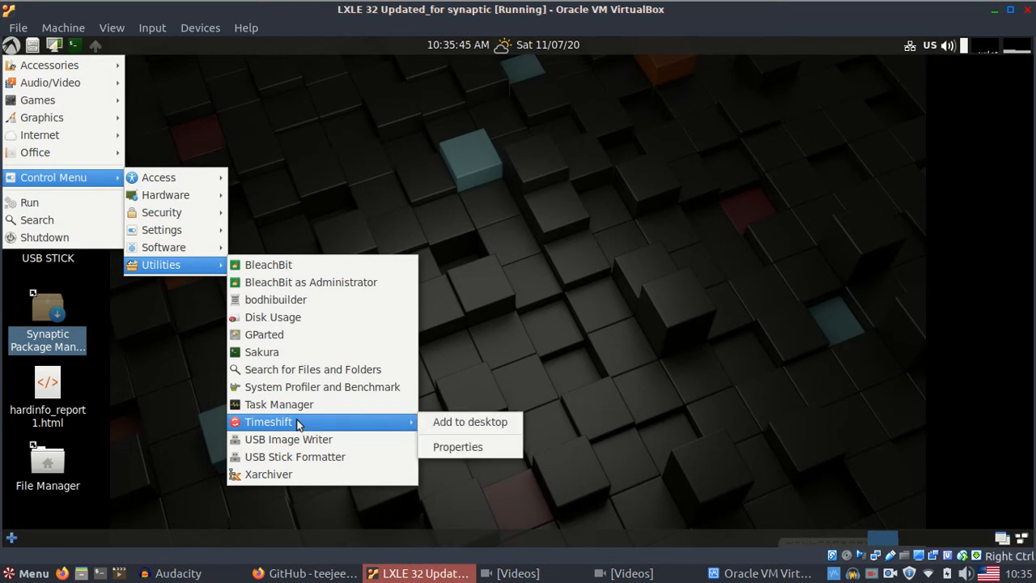
pyautogui.click(444, 422)
pyautogui.click(296, 152)
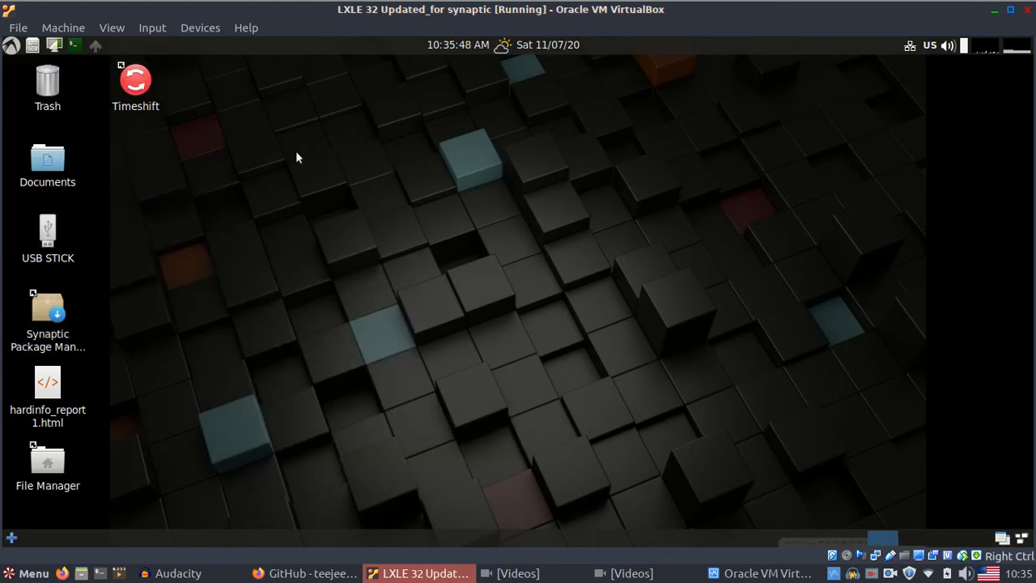
pyautogui.doubleClick(135, 81)
# - Authorize Timeshift with the password and finish the Setup Wizard, leaving rsync mode on /dev/sda1
pyautogui.write('123')
pyautogui.press('Return')
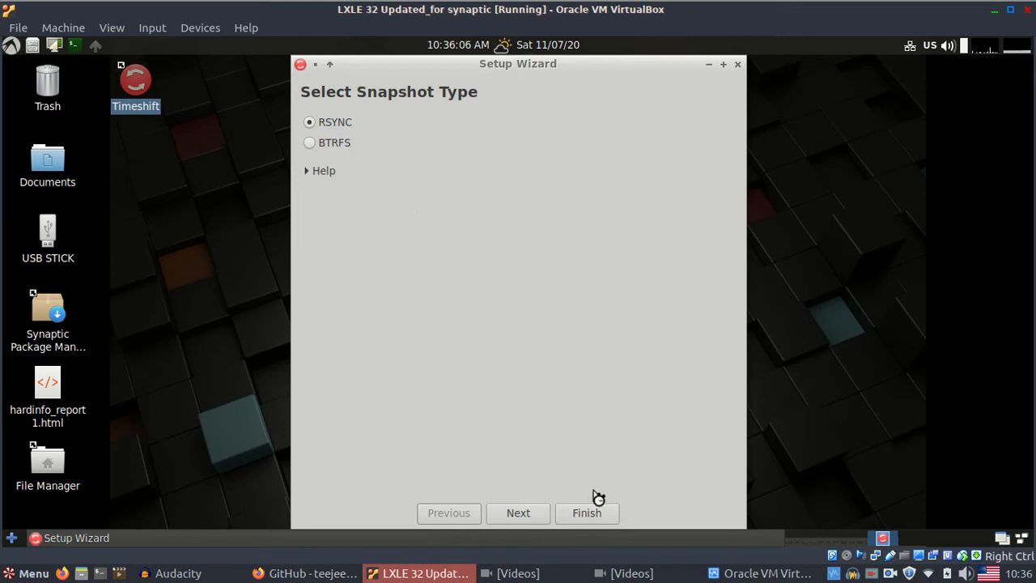
pyautogui.click(587, 518)
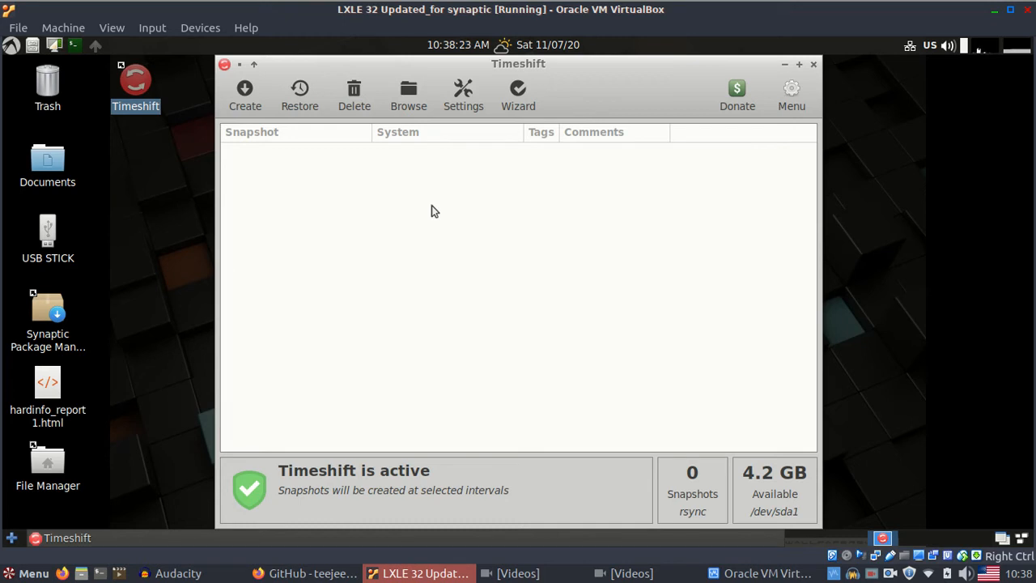
# - In Timeshift Settings, choose sdb1 on the USB STICK as snapshot location, then return to Type
pyautogui.click(464, 97)
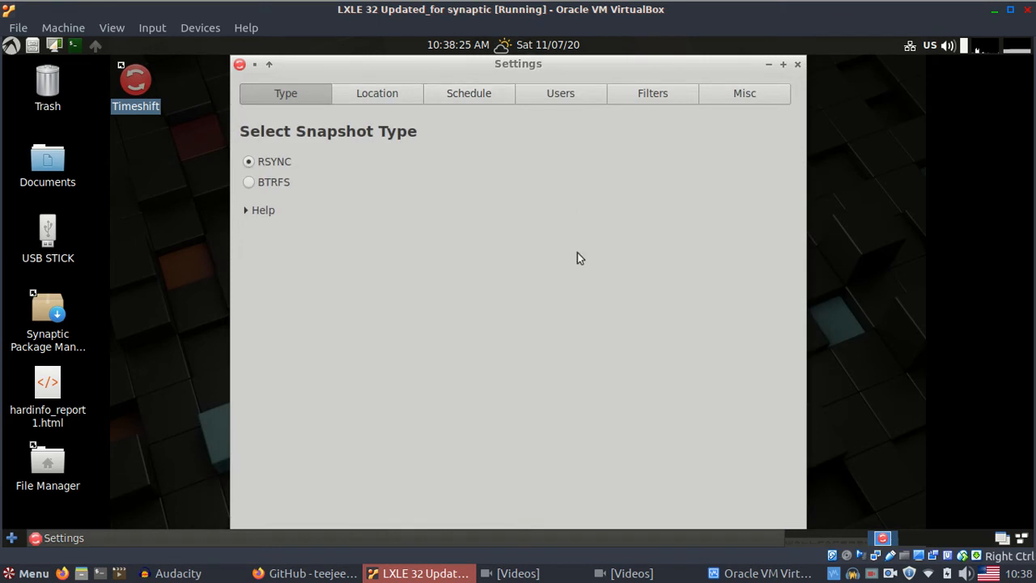
pyautogui.click(383, 98)
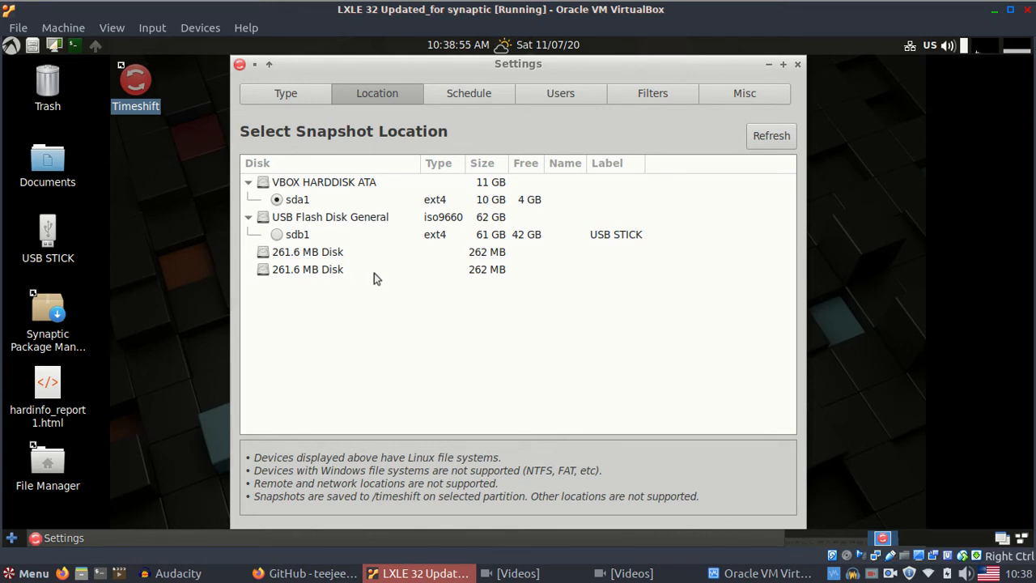
pyautogui.click(278, 235)
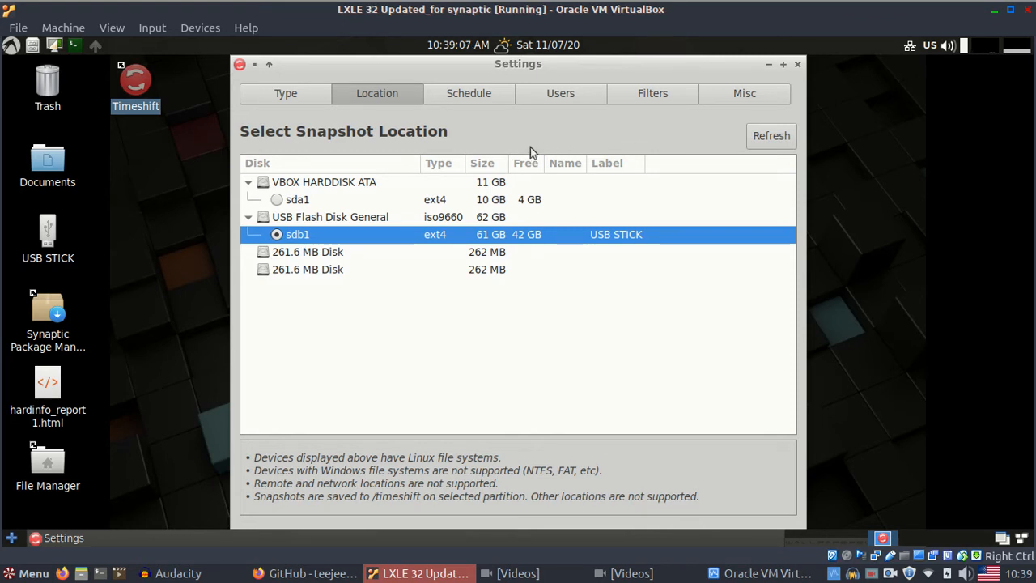
pyautogui.click(301, 94)
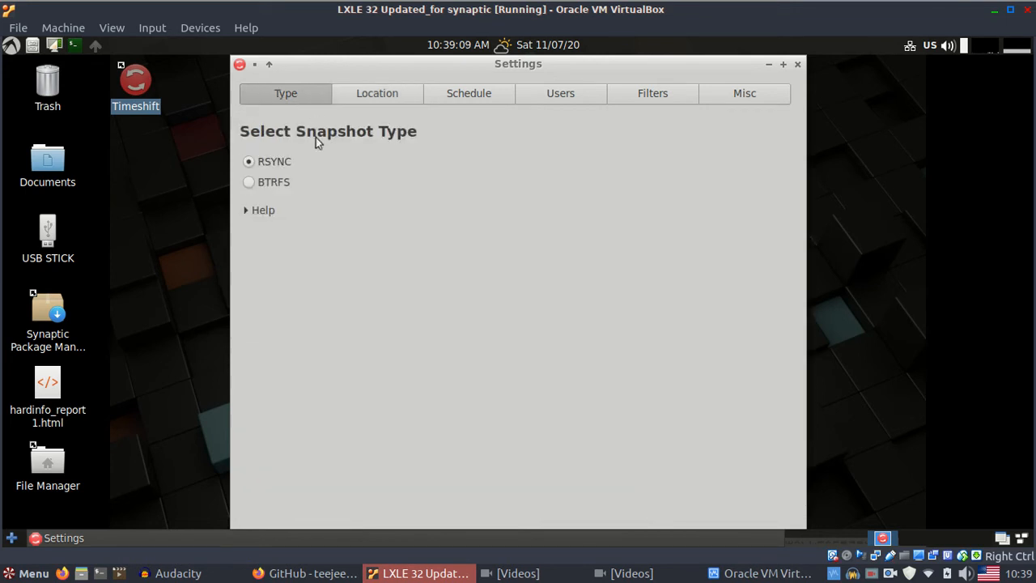
pyautogui.moveTo(583, 71); pyautogui.dragTo(586, 71)
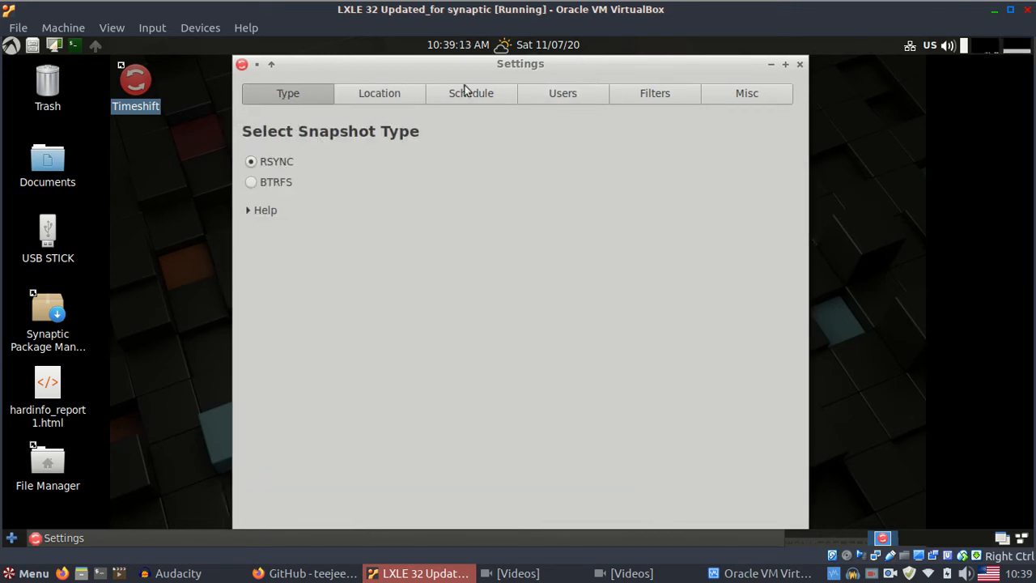
# - Close the Settings window and start creating a new snapshot on /dev/sdb1
pyautogui.click(252, 71)
pyautogui.click(250, 72)
pyautogui.moveTo(693, 63); pyautogui.dragTo(654, 81)
pyautogui.click(762, 80)
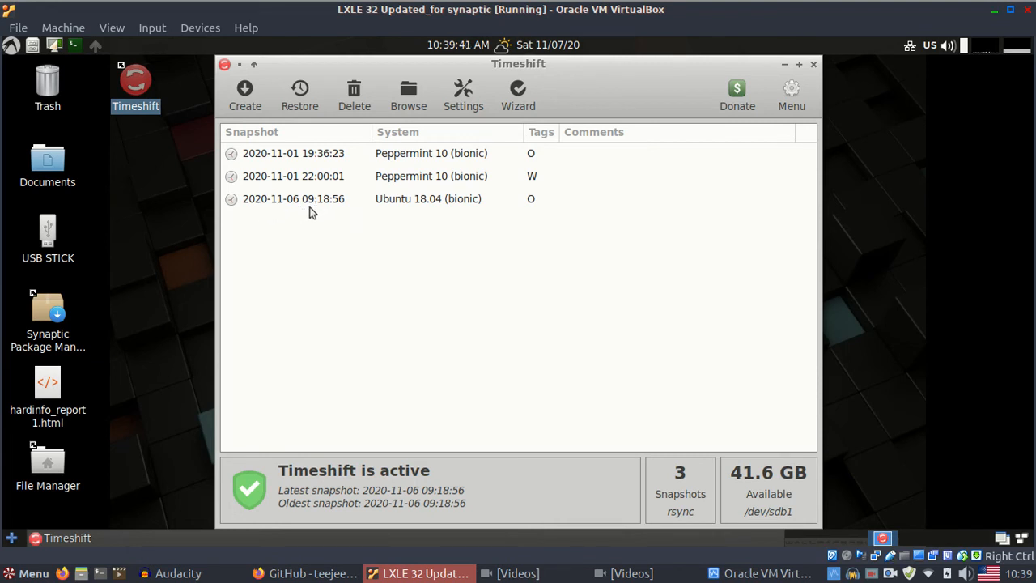
pyautogui.click(242, 96)
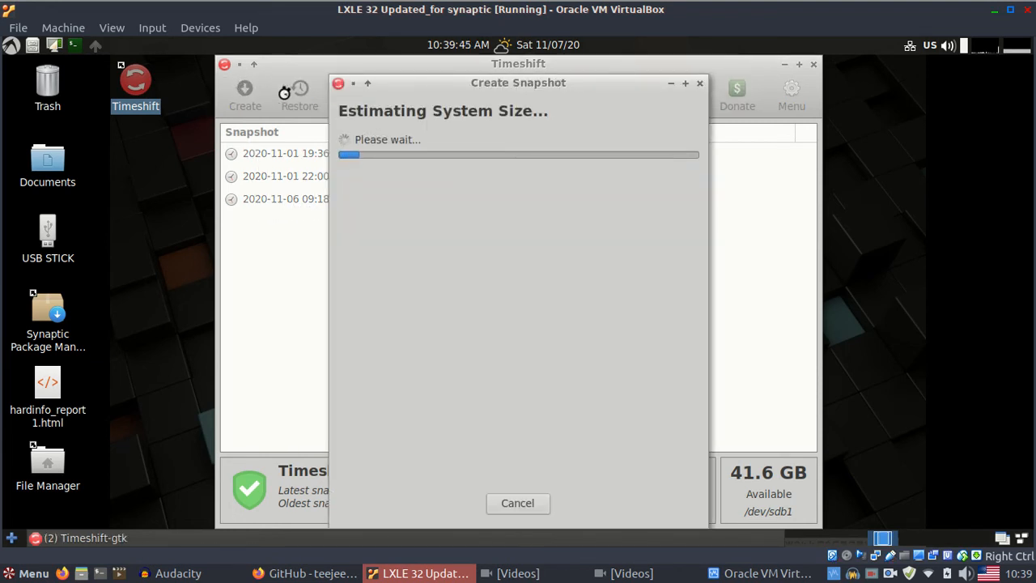